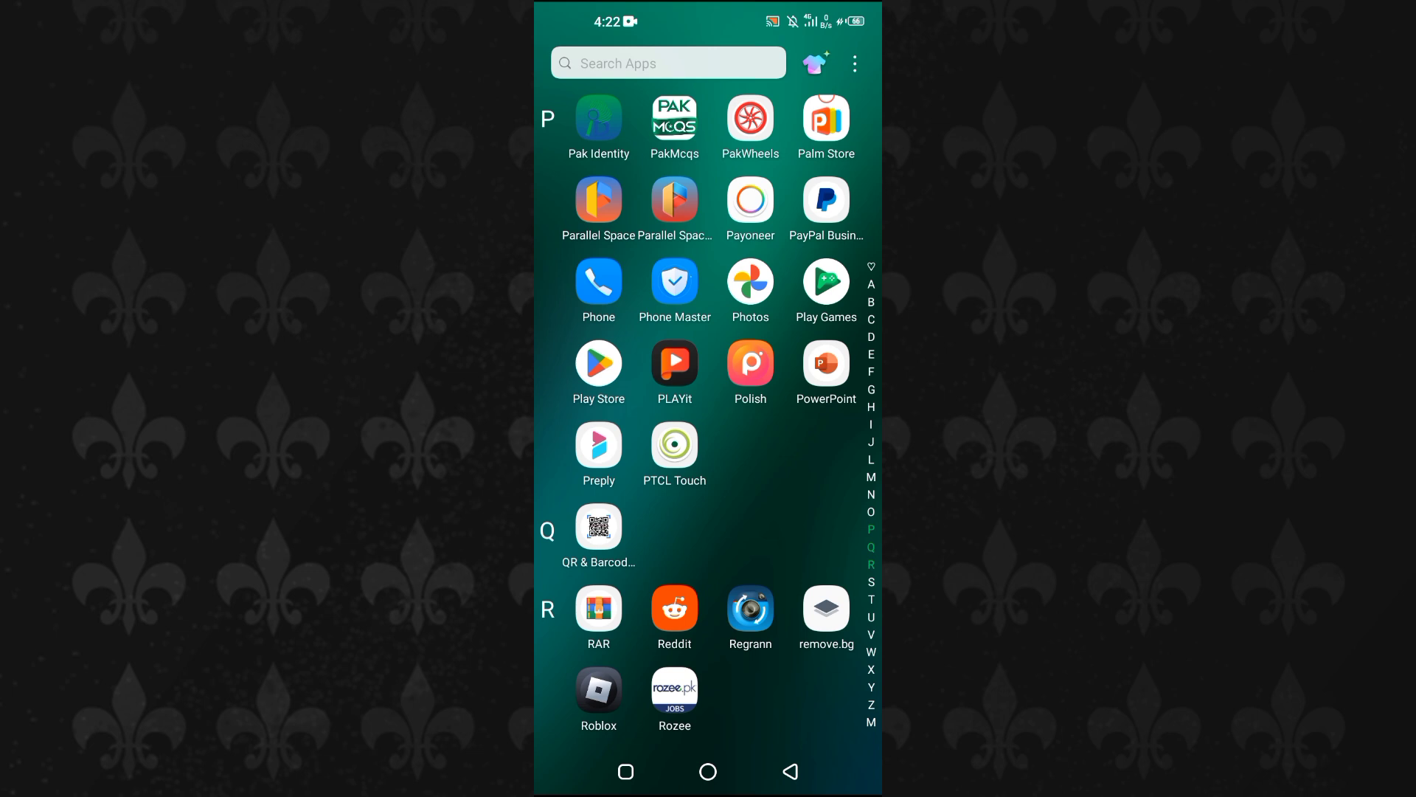
Launch Google Play Store and bring up the account menu from the profile avatar
{"action": "left_click", "coordinate": [599, 361]}
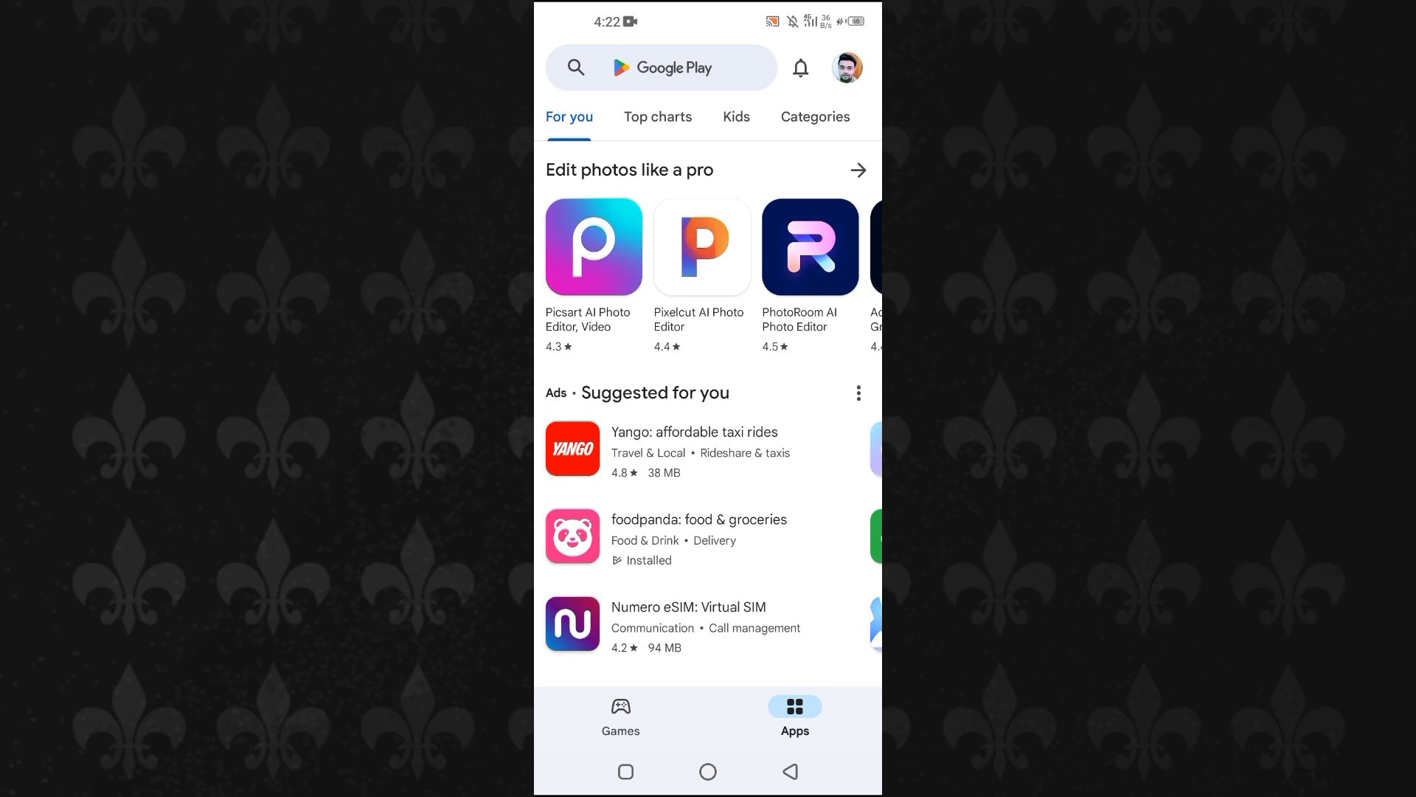
{"action": "left_click", "coordinate": [846, 68]}
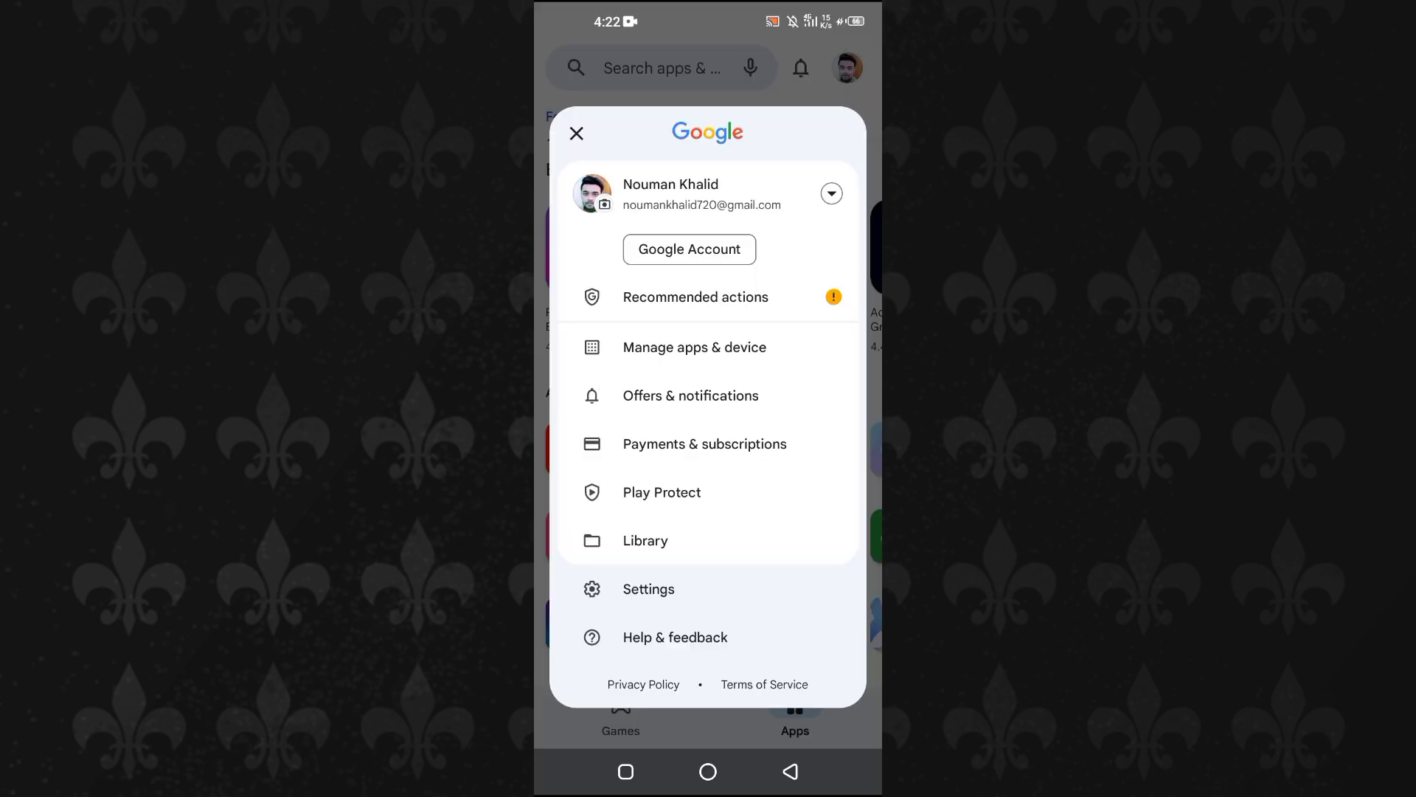
Go to the Play Store Help page with its popular resources and contact options
{"action": "key", "text": "Escape"}
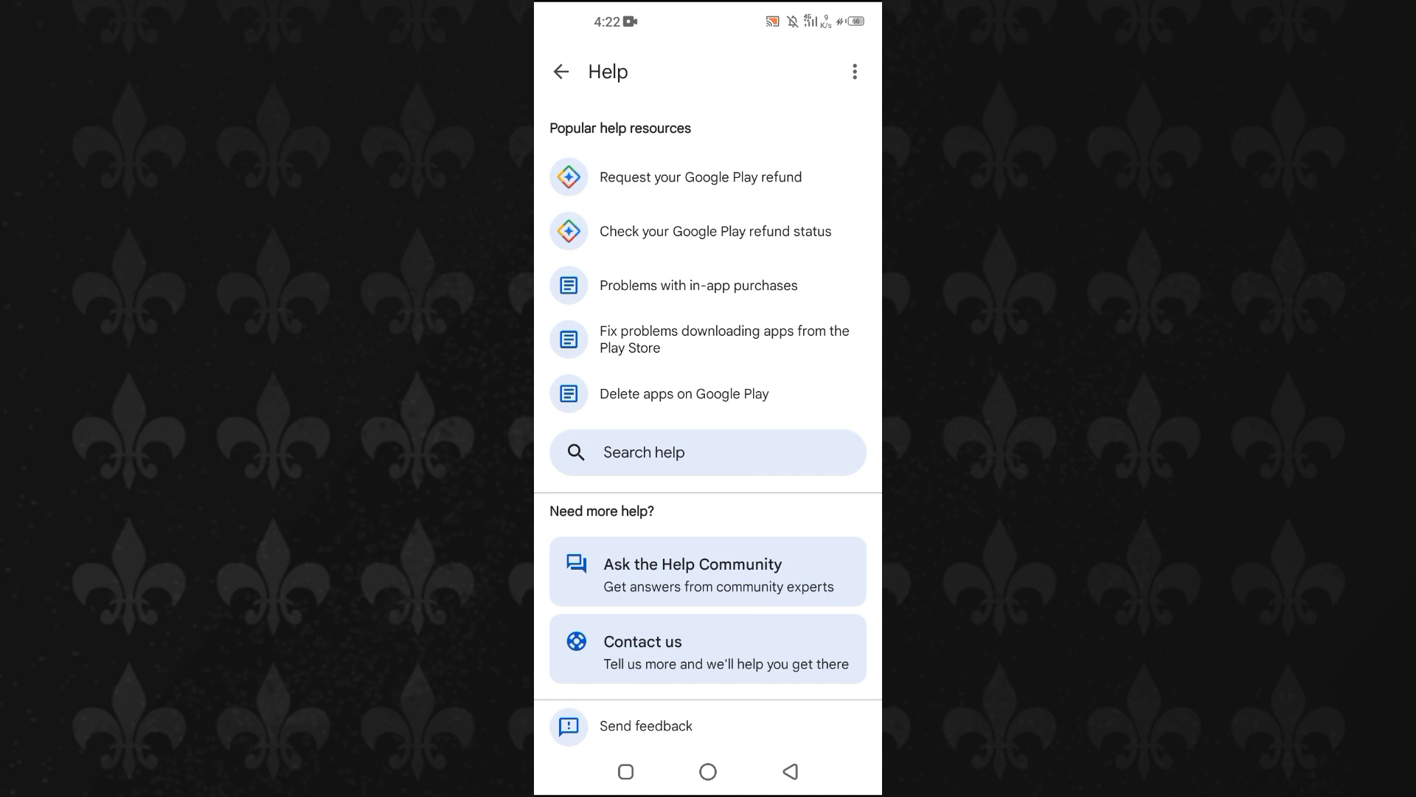
{"action": "scroll", "coordinate": [585, 515], "scroll_direction": "down", "scroll_amount": 2}
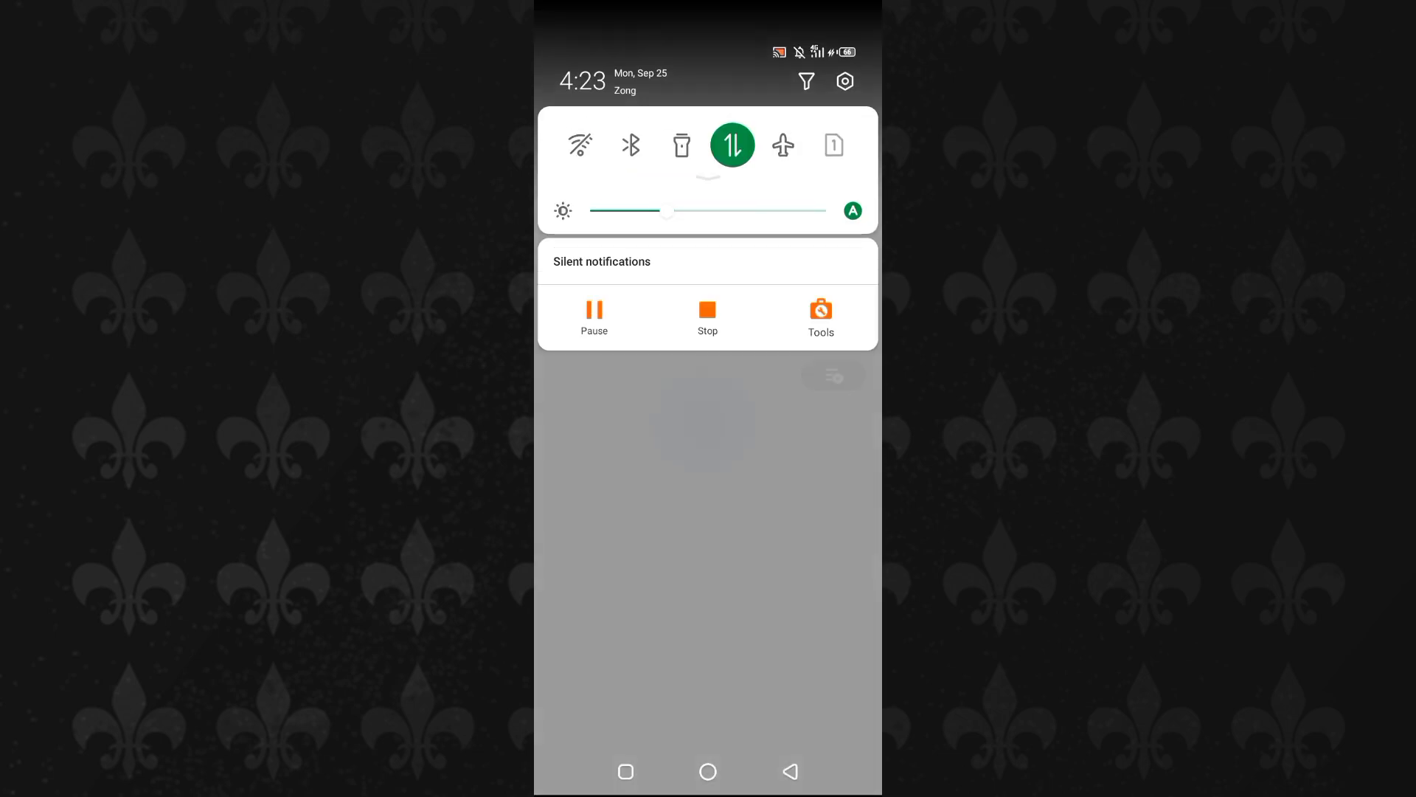
Start a Contact us request and correct the issue text to read 'Google play balance'
{"action": "left_click", "coordinate": [597, 388]}
{"action": "type", "text": "G"}
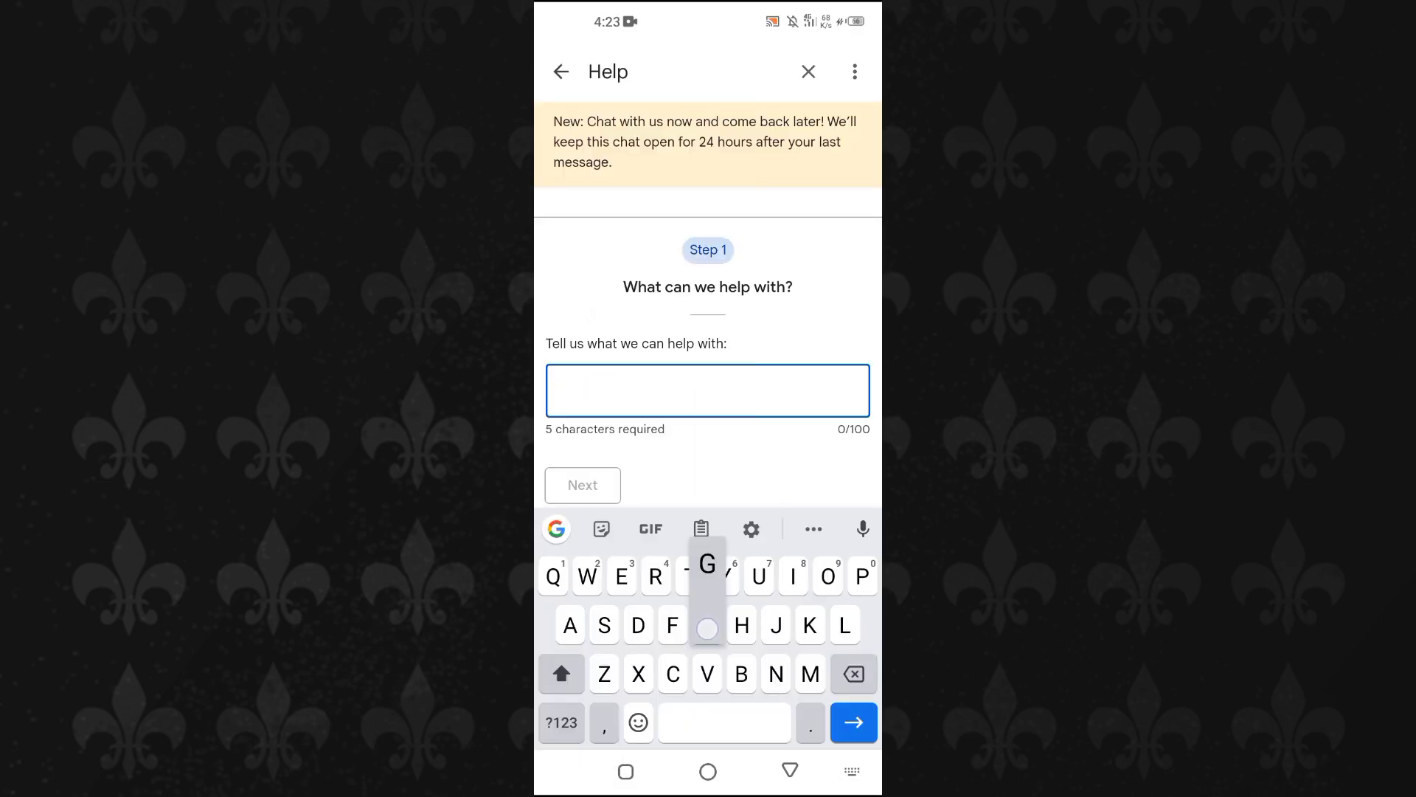
{"action": "type", "text": "oogle pla"}
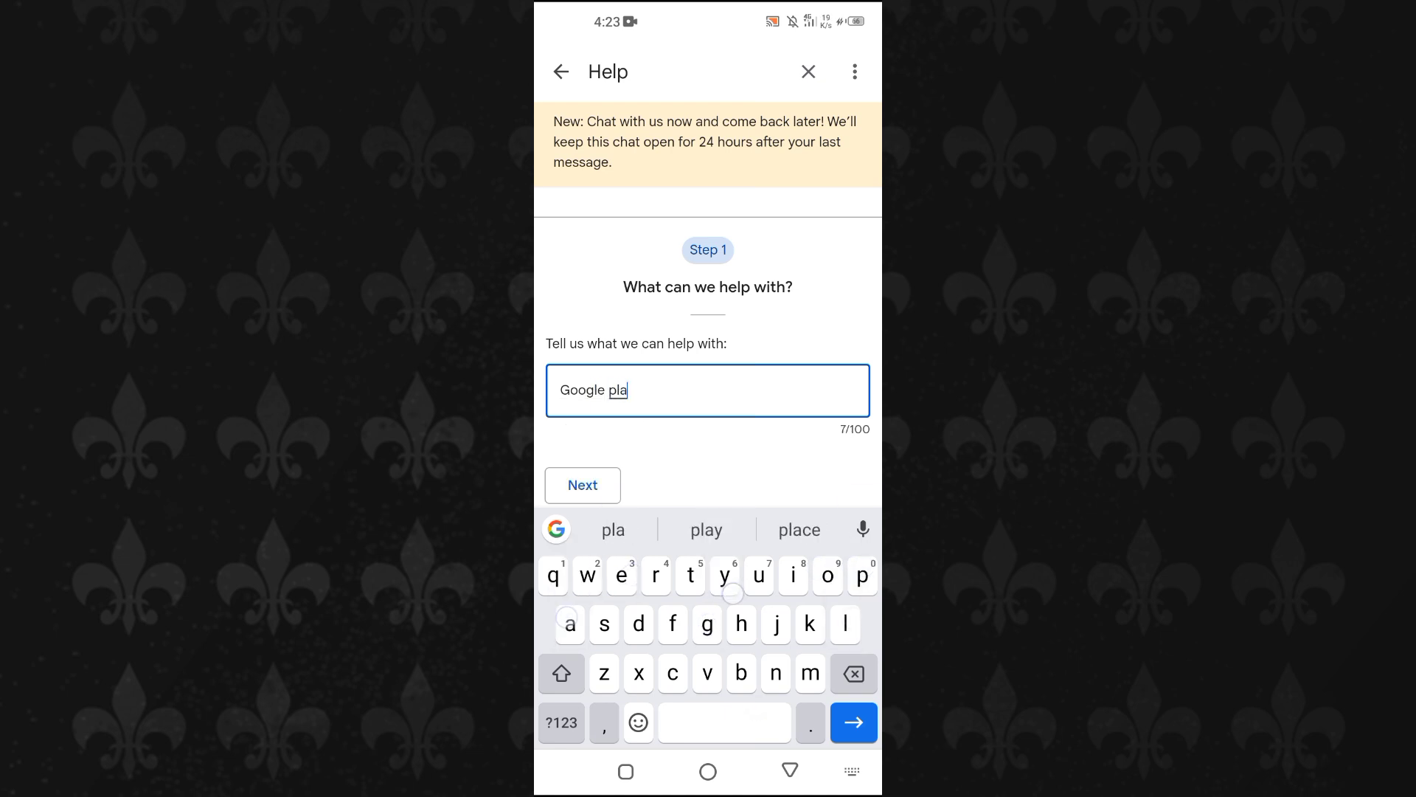
{"action": "type", "text": "y bla"}
{"action": "key", "text": "BackSpace"}
{"action": "key", "text": "BackSpace"}
{"action": "type", "text": "al"}
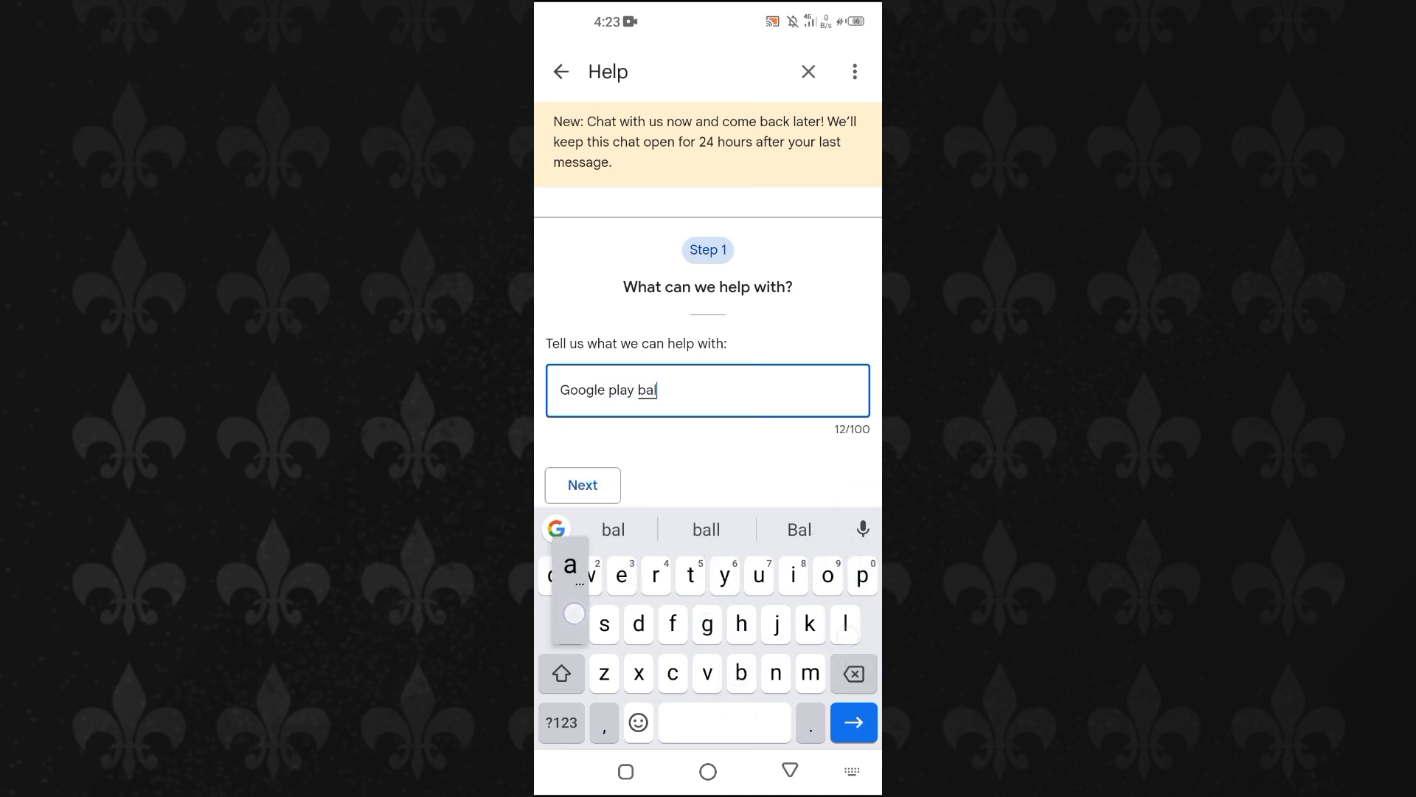
{"action": "type", "text": "amc"}
{"action": "key", "text": "BackSpace"}
{"action": "key", "text": "BackSpace"}
{"action": "type", "text": "n"}
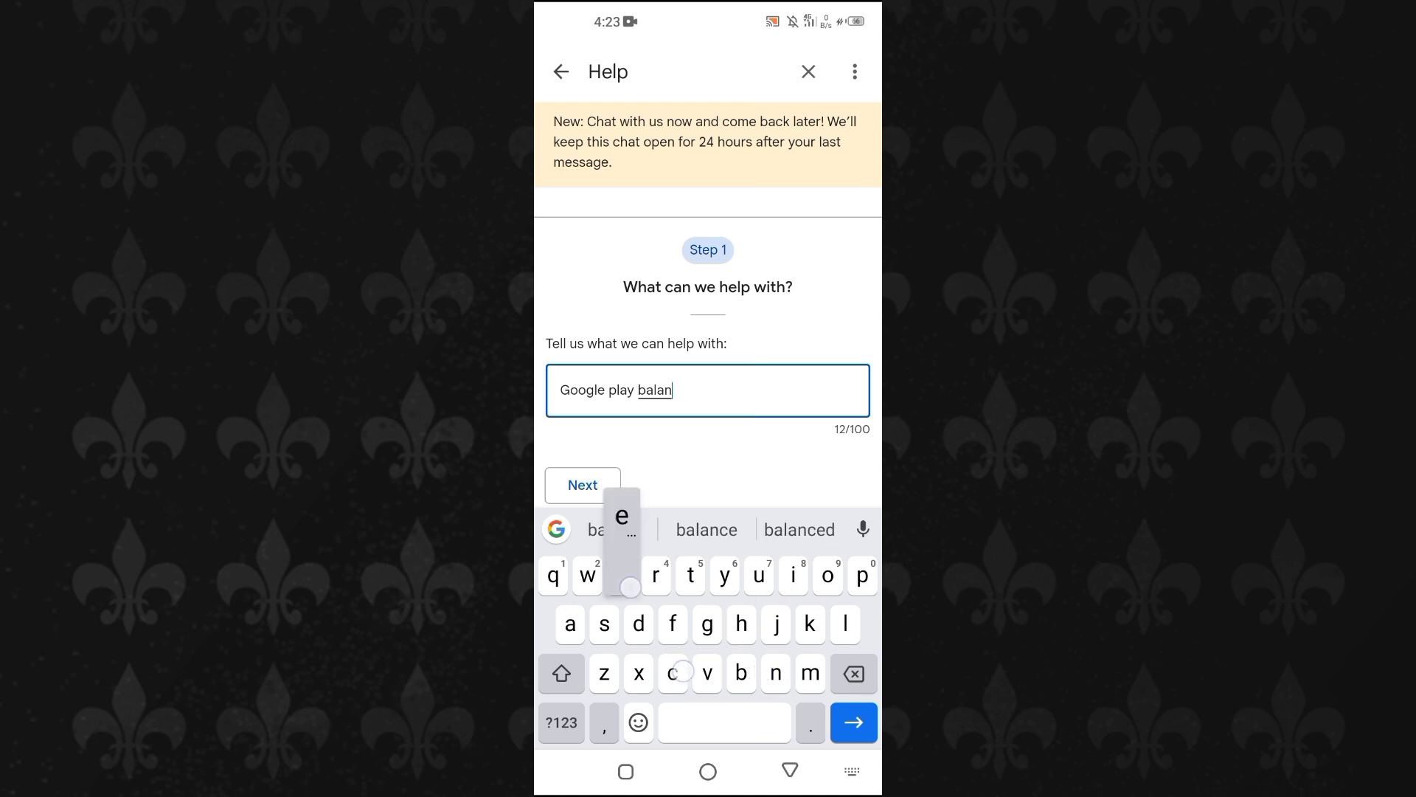
{"action": "type", "text": "ce"}
Describe the issue as 'Issue with Play balance' under the 'Play Balance & Gift Card' area
{"action": "left_click", "coordinate": [582, 486]}
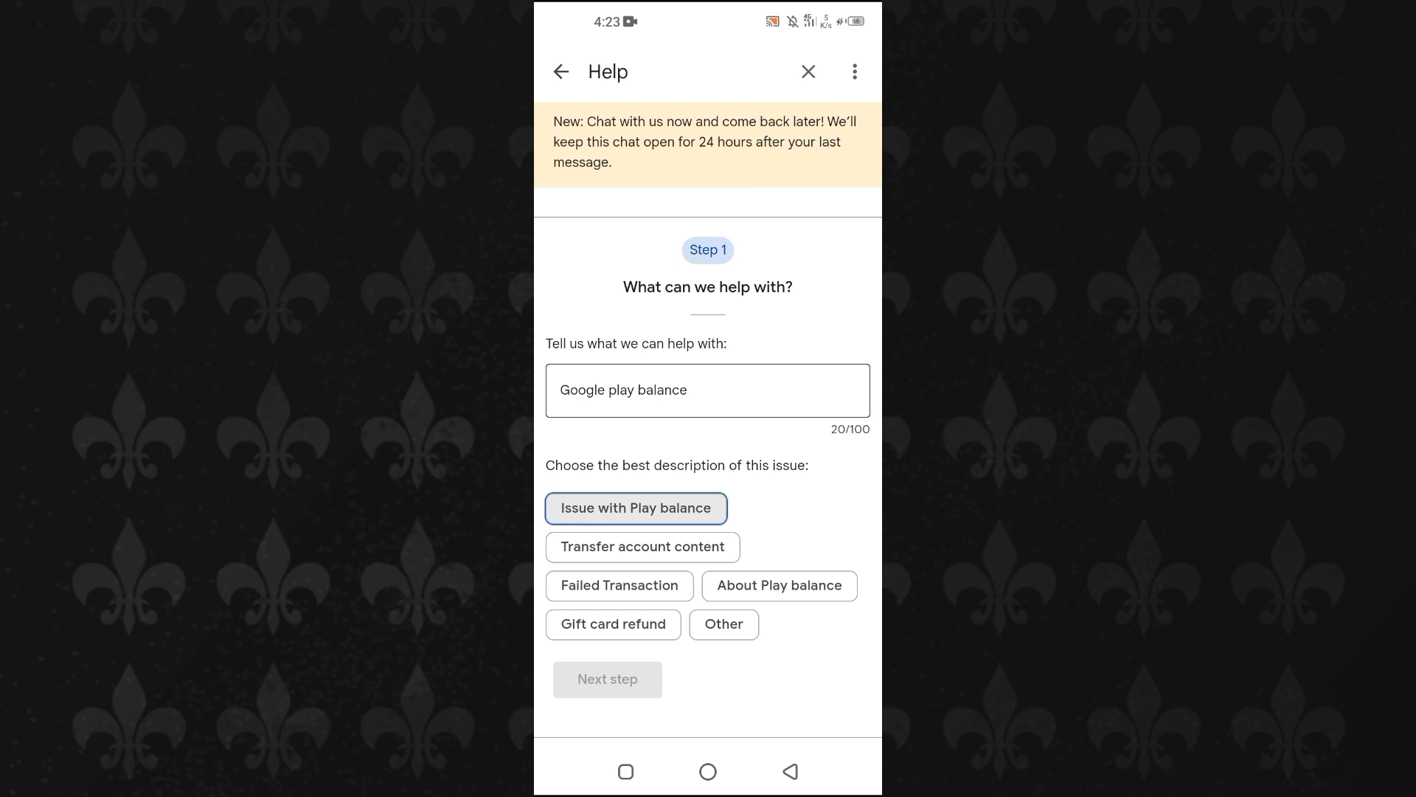
{"action": "scroll", "coordinate": [805, 614], "scroll_direction": "down", "scroll_amount": 2}
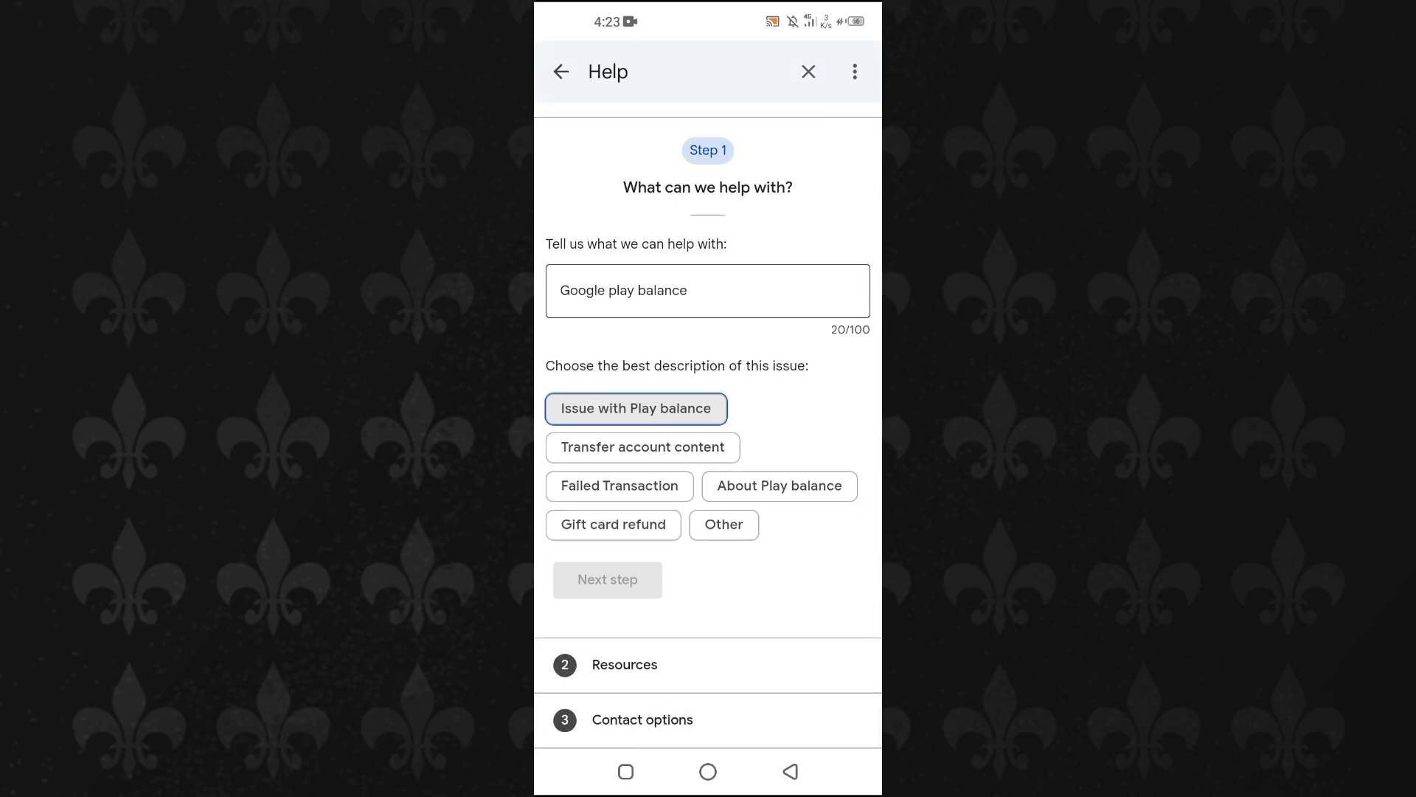
{"action": "left_click", "coordinate": [600, 407]}
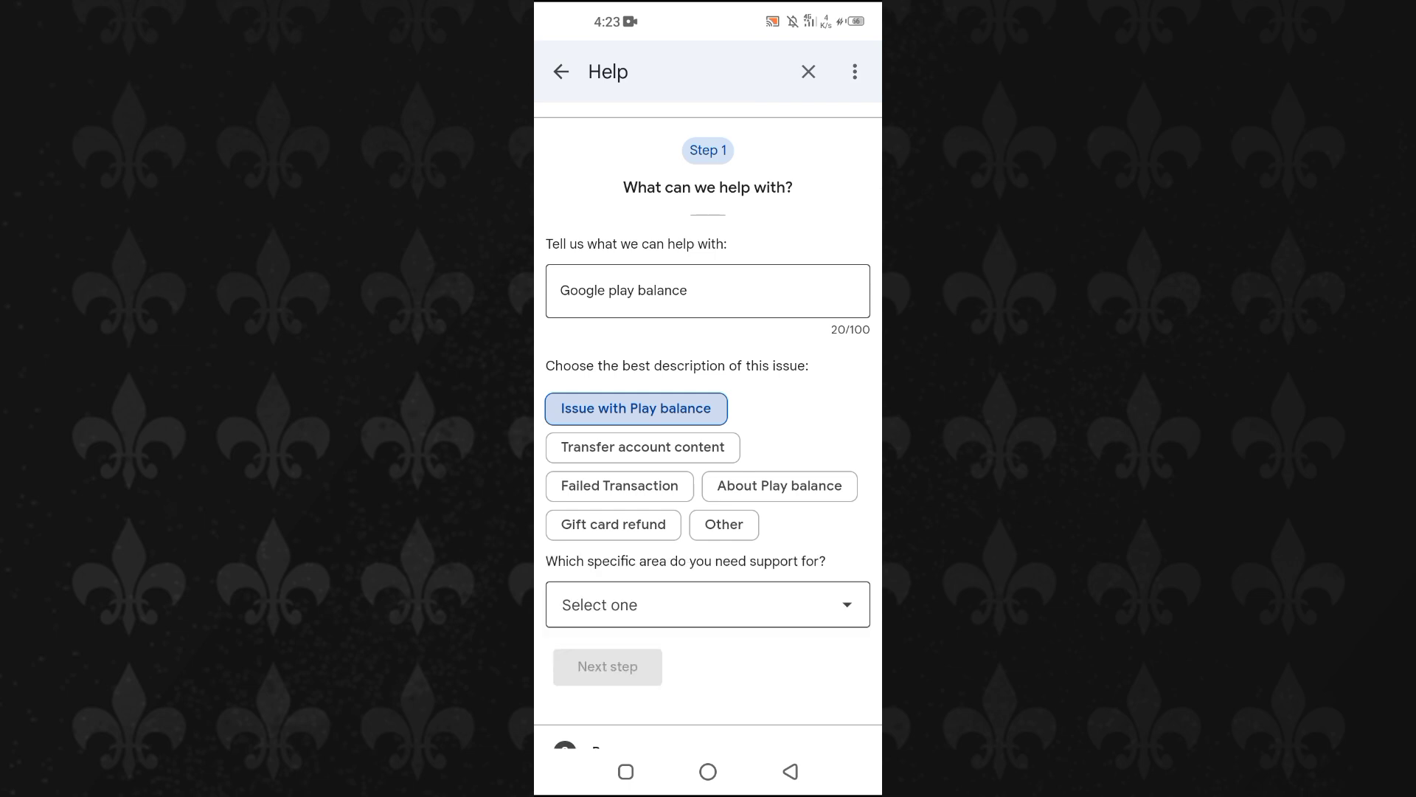
{"action": "left_click", "coordinate": [814, 603]}
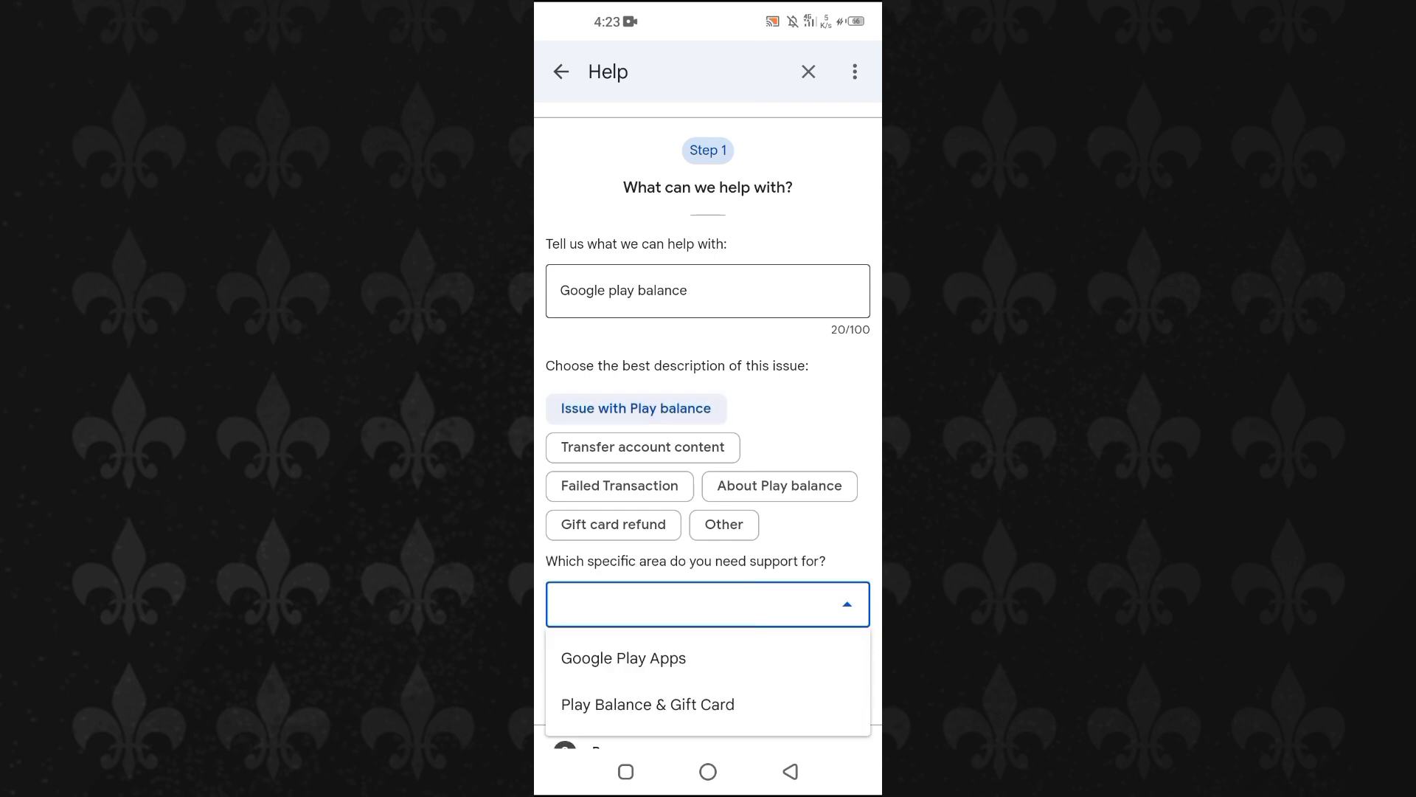
{"action": "left_click", "coordinate": [709, 705]}
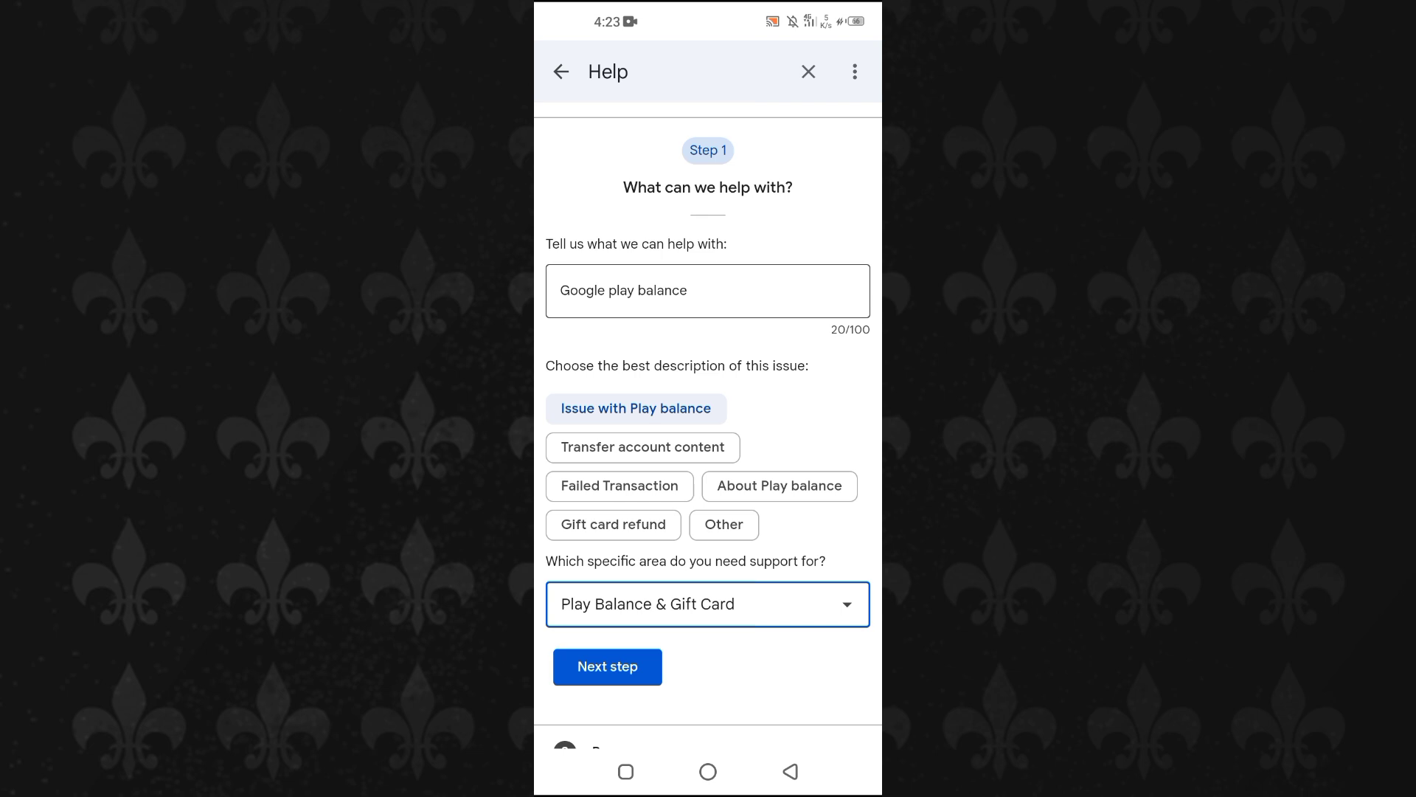
{"action": "left_click_drag", "start_coordinate": [805, 665], "coordinate": [821, 591]}
Advance through Step 2 Resources to Step 3 Contact options offering Chat and Email
{"action": "left_click", "coordinate": [589, 600]}
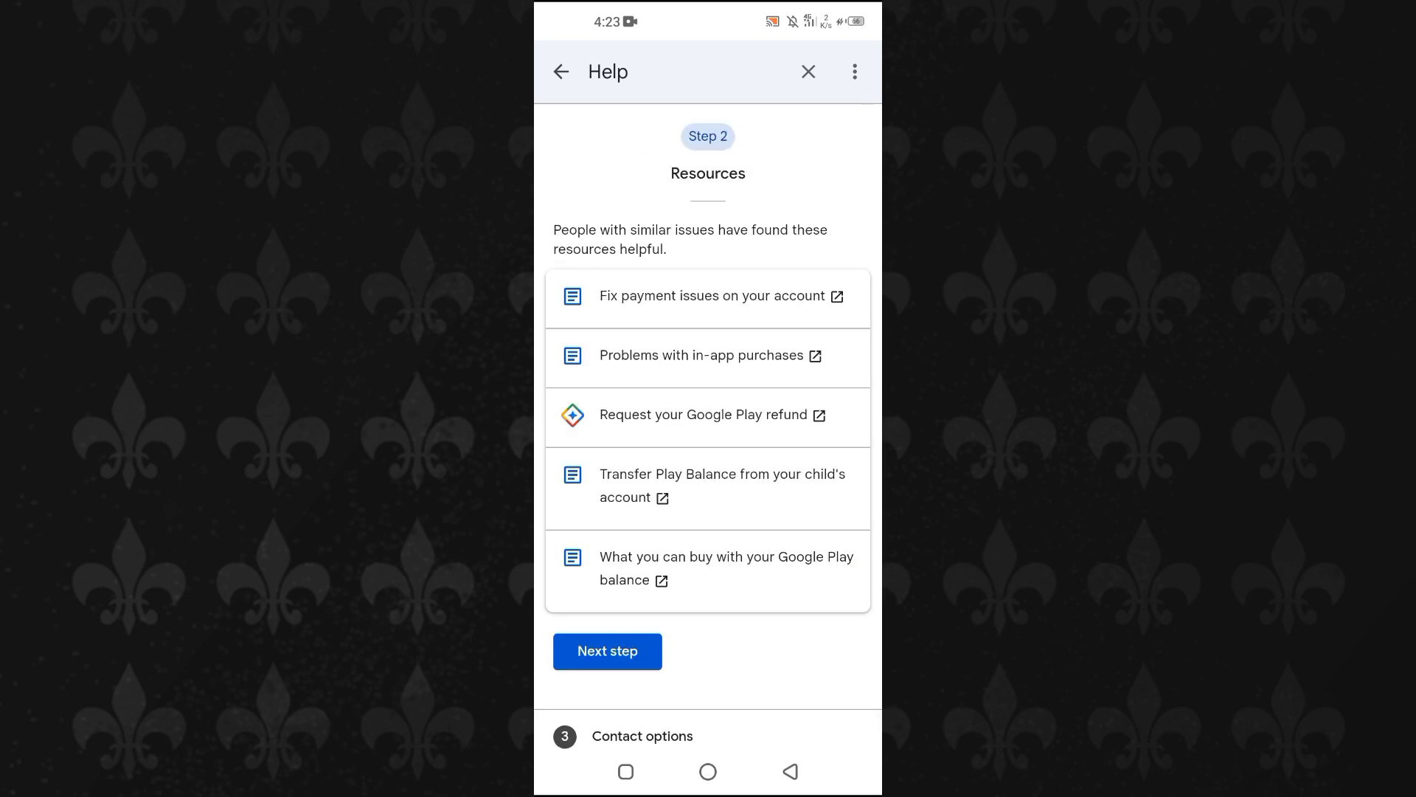
{"action": "left_click", "coordinate": [607, 651]}
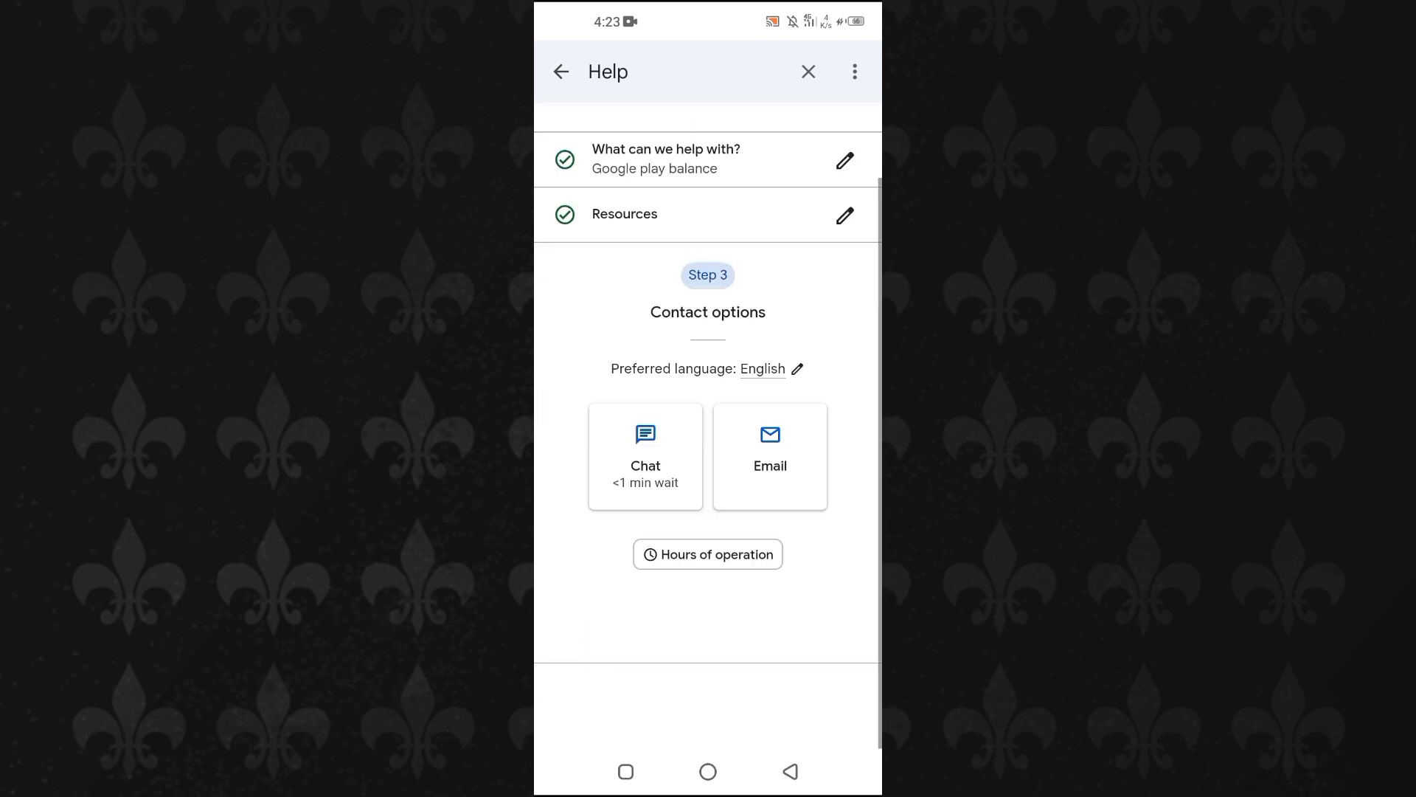